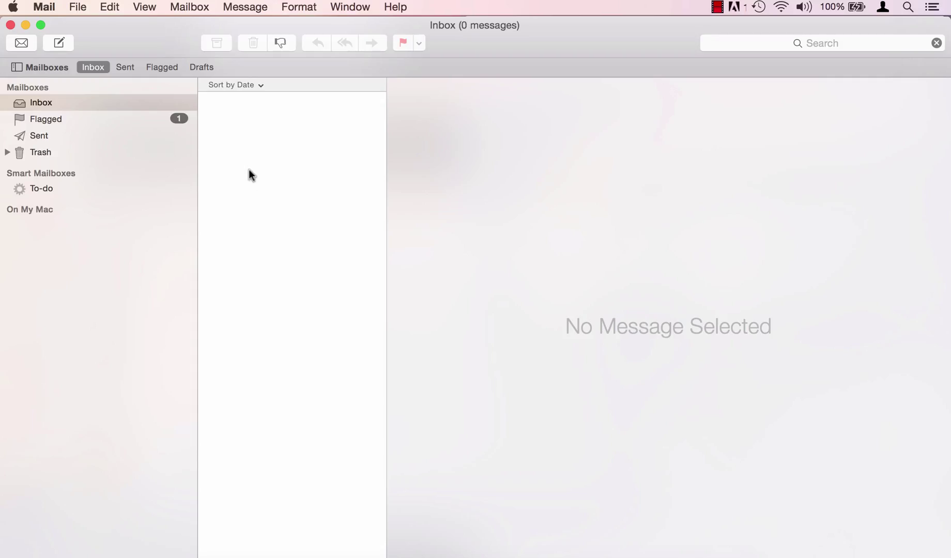
From the Mail menu, start adding a new mail account
{"action": "left_click", "coordinate": [45, 7]}
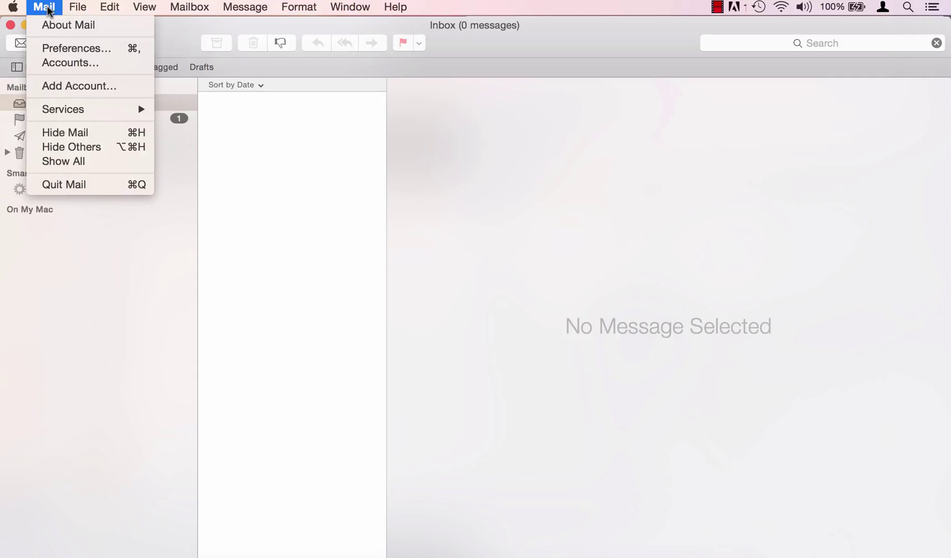
{"action": "left_click", "coordinate": [66, 89]}
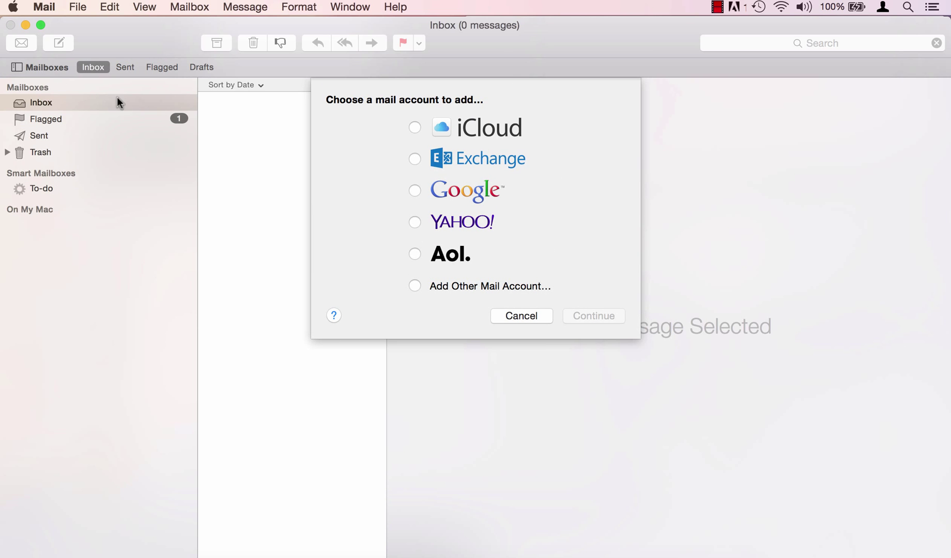
Choose Other Mail Account and enter full name 'Email Support', the account e-mail address and password
{"action": "left_click", "coordinate": [415, 285]}
{"action": "left_click", "coordinate": [582, 312]}
{"action": "double_click", "coordinate": [485, 157]}
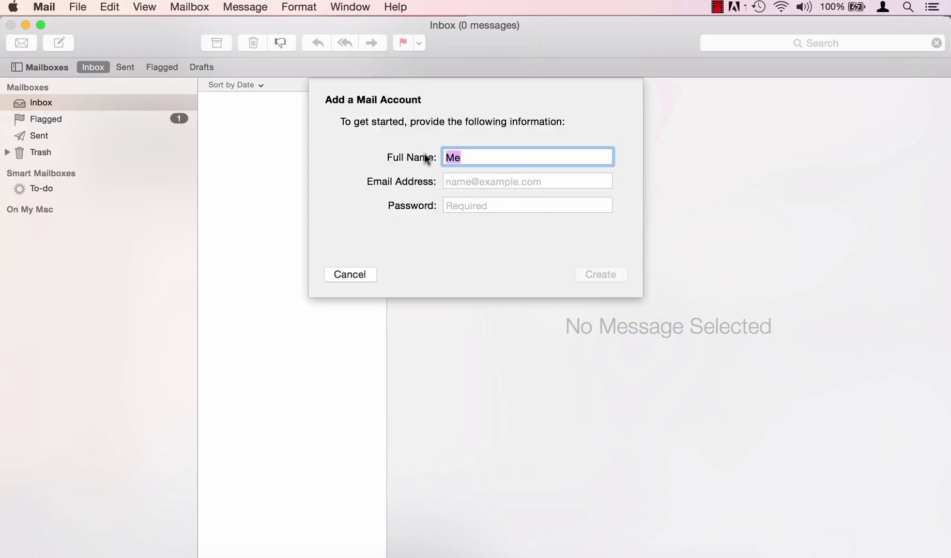
{"action": "type", "text": "Email Support"}
{"action": "key", "text": "Tab"}
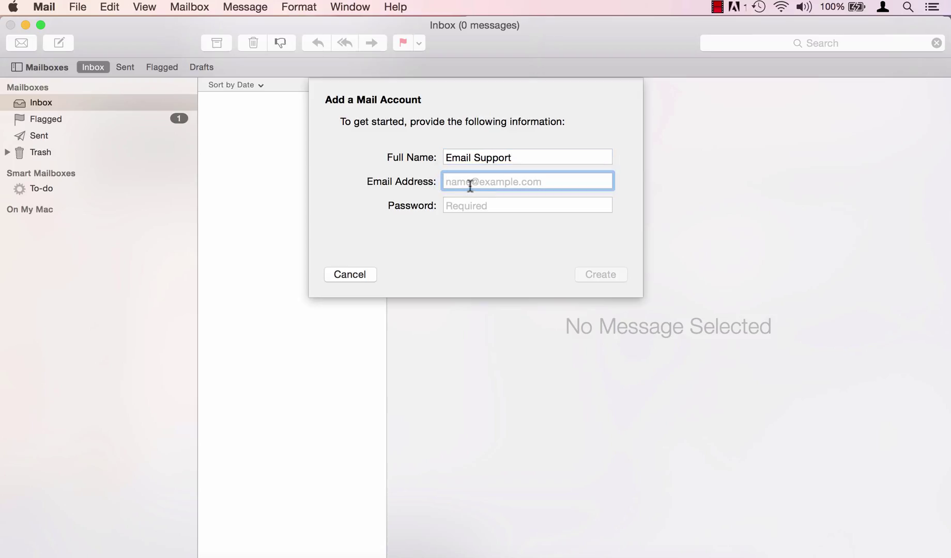
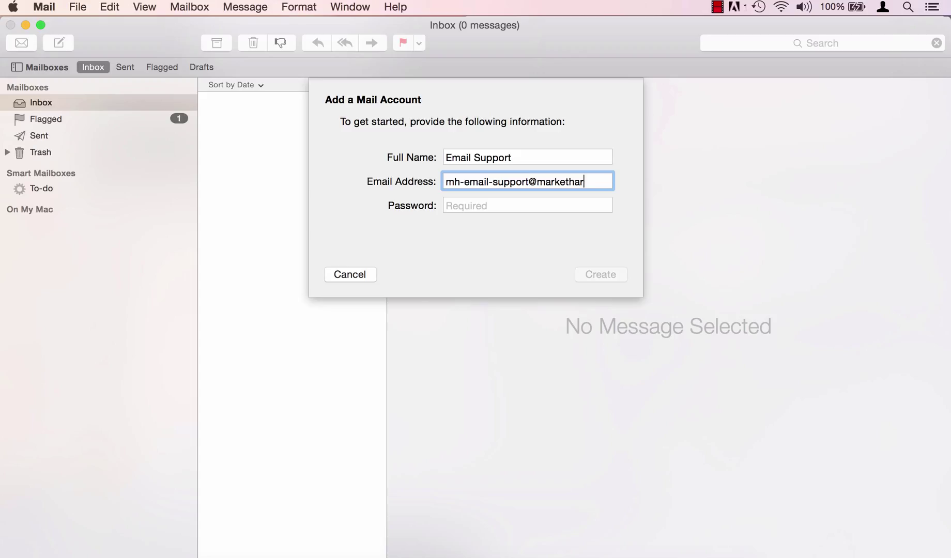
{"action": "left_click", "coordinate": [480, 206]}
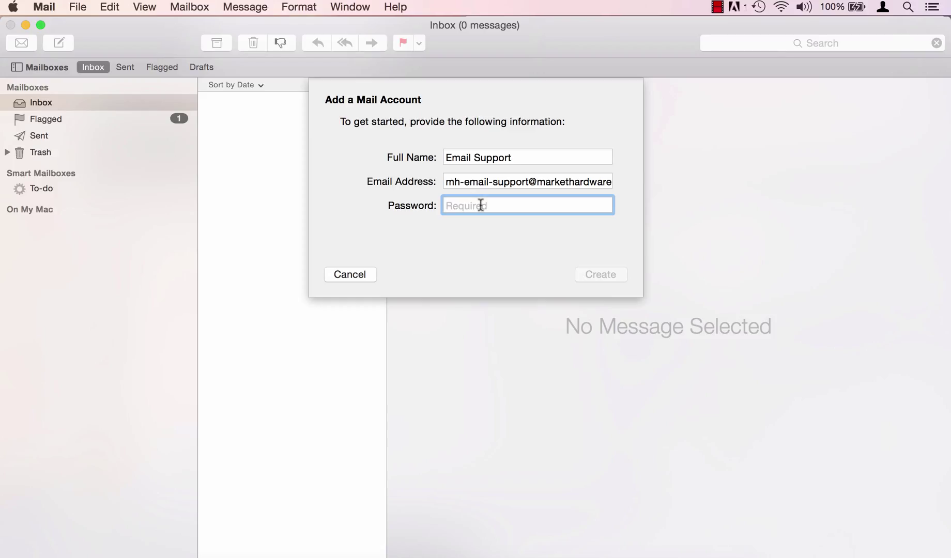
{"action": "type", "text": "•••••••••••"}
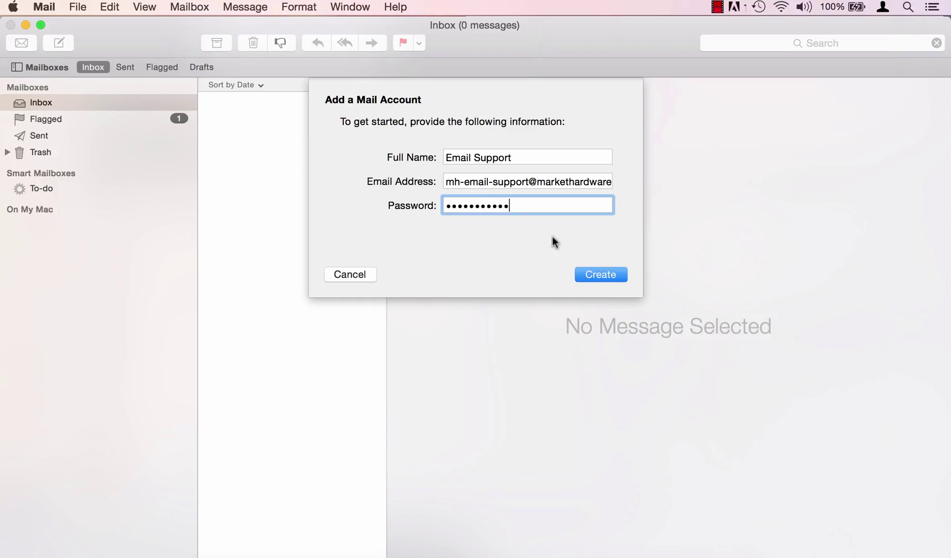
{"action": "left_click", "coordinate": [585, 274]}
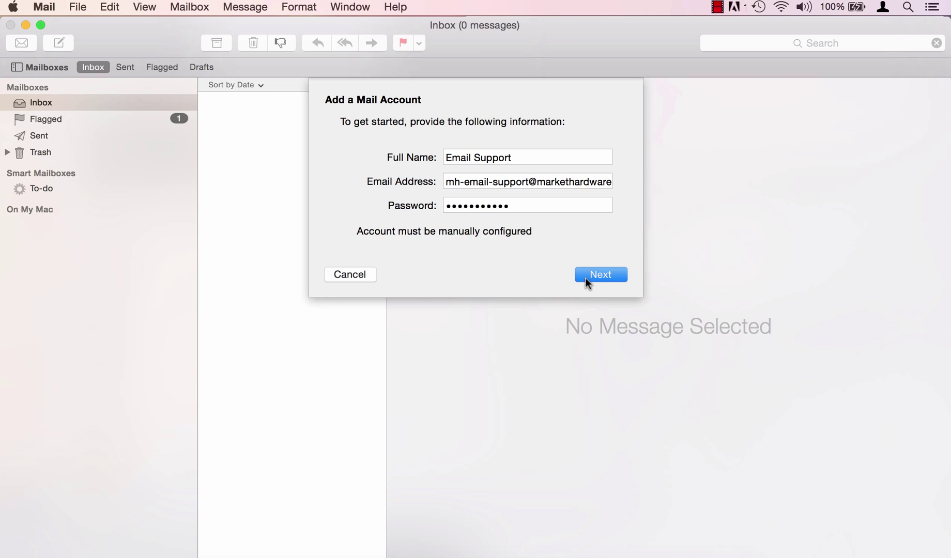
Go to the incoming server settings and set the account type to POP
{"action": "left_click", "coordinate": [584, 277]}
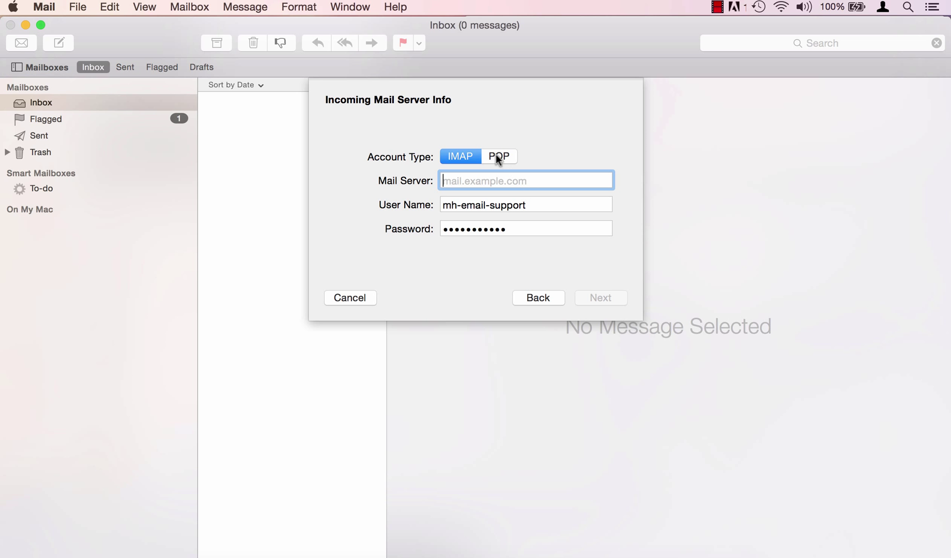
{"action": "left_click", "coordinate": [496, 156]}
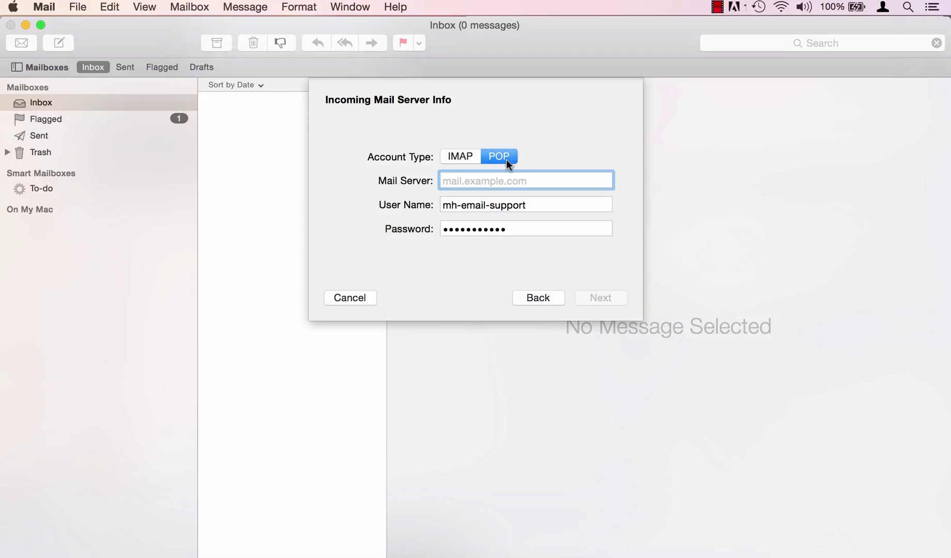
{"action": "left_click", "coordinate": [454, 156]}
{"action": "left_click", "coordinate": [493, 160]}
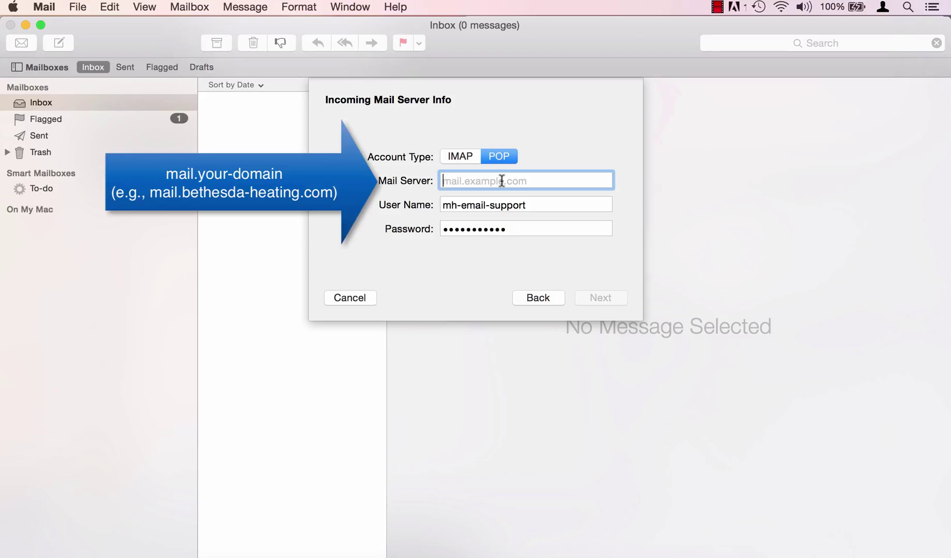
{"action": "type", "text": "mail.markethar"}
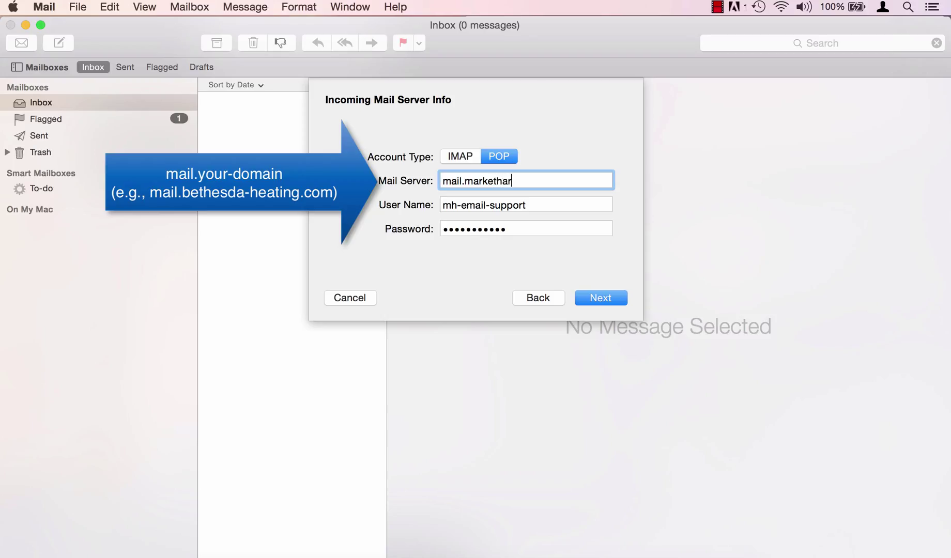
{"action": "type", "text": "dware.com"}
{"action": "left_click", "coordinate": [528, 205]}
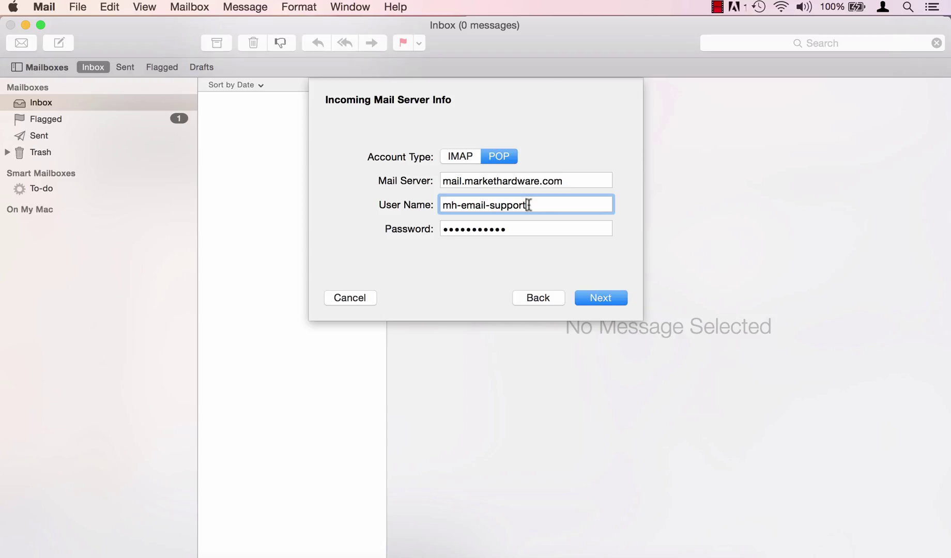
{"action": "type", "text": "@markethardware.com"}
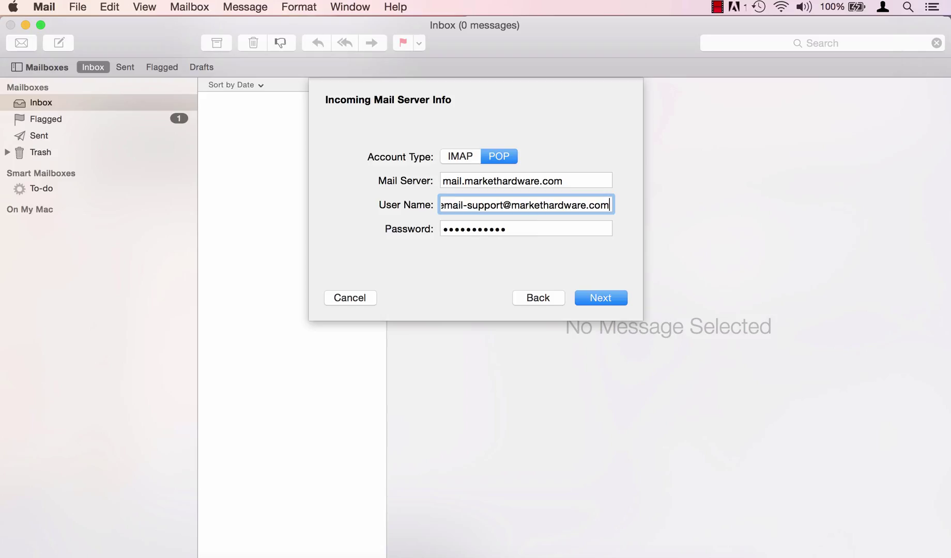
{"action": "left_click", "coordinate": [538, 233]}
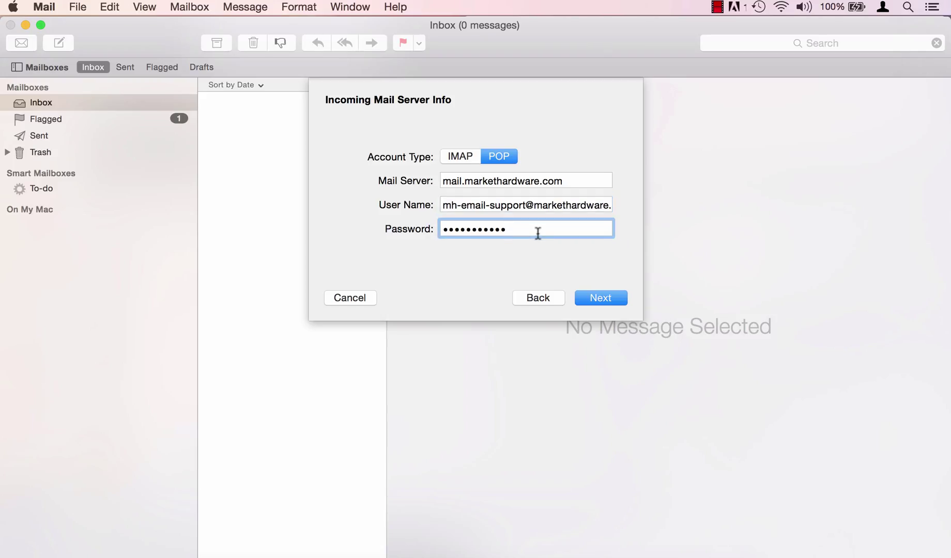
{"action": "left_click", "coordinate": [591, 297]}
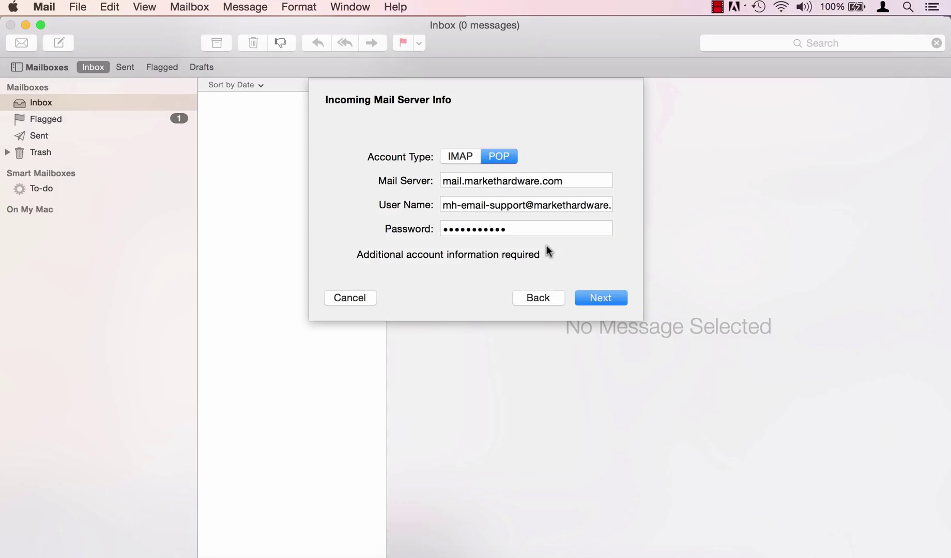
Turn off SSL for incoming mail on port 110 and continue to outgoing settings
{"action": "left_click", "coordinate": [602, 301]}
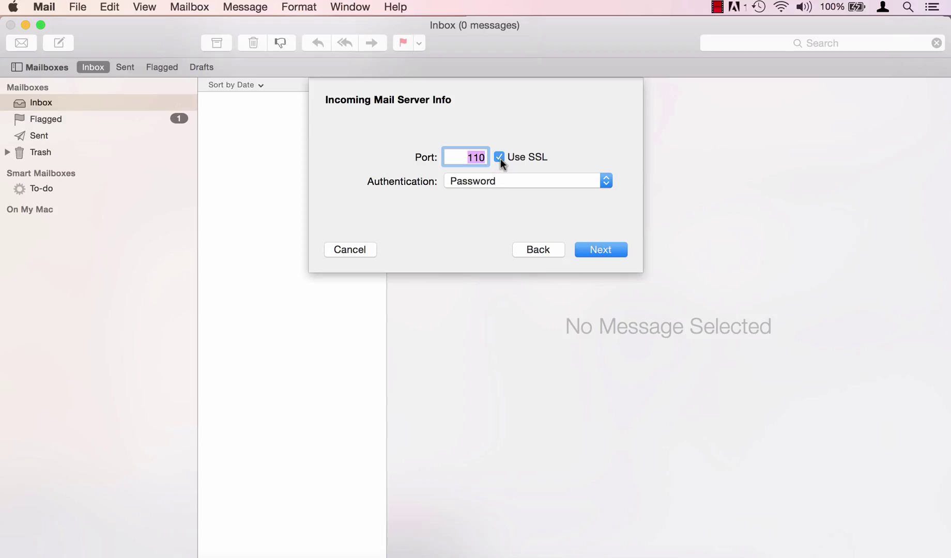
{"action": "left_click", "coordinate": [499, 157]}
{"action": "left_click", "coordinate": [484, 157]}
{"action": "left_click", "coordinate": [598, 252]}
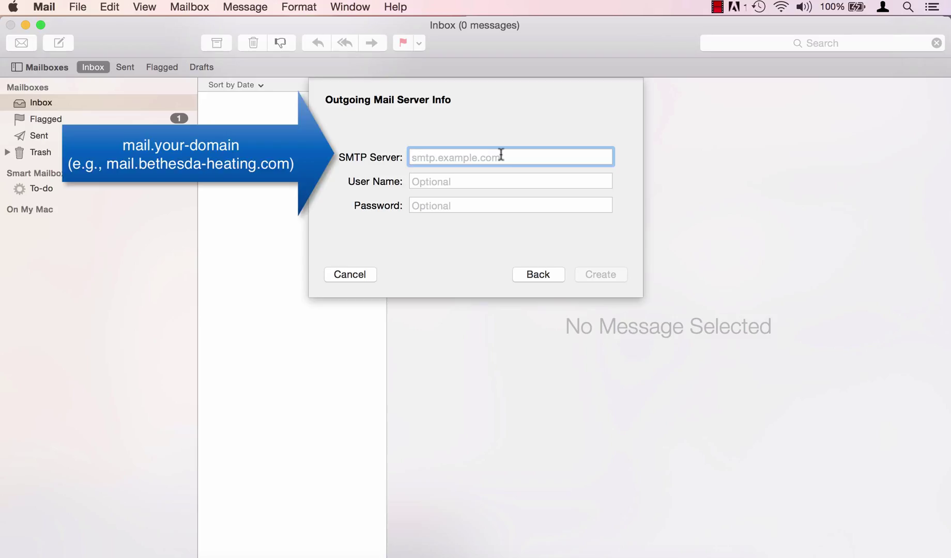
Set SMTP server mail.markethardware.com with the account's e-mail address and password
{"action": "type", "text": "mail.m"}
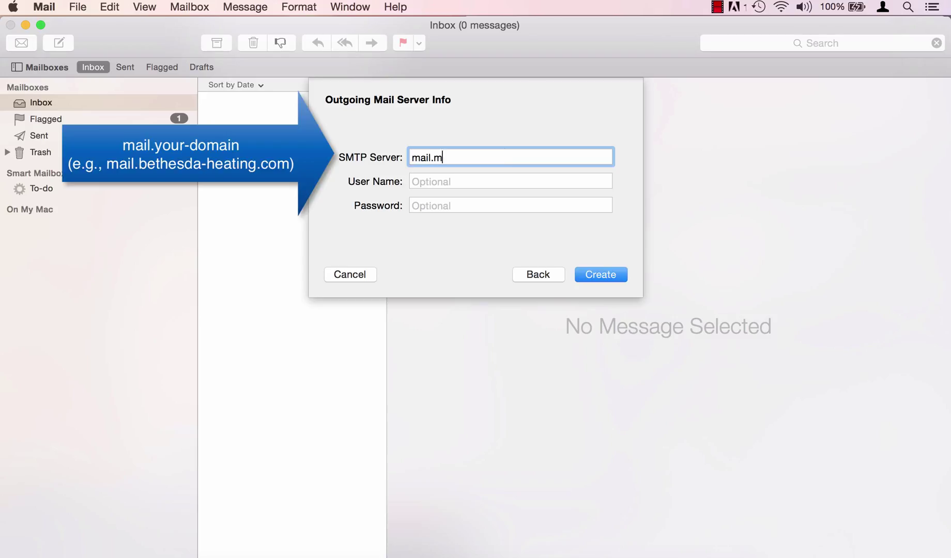
{"action": "type", "text": "arkethardware.com"}
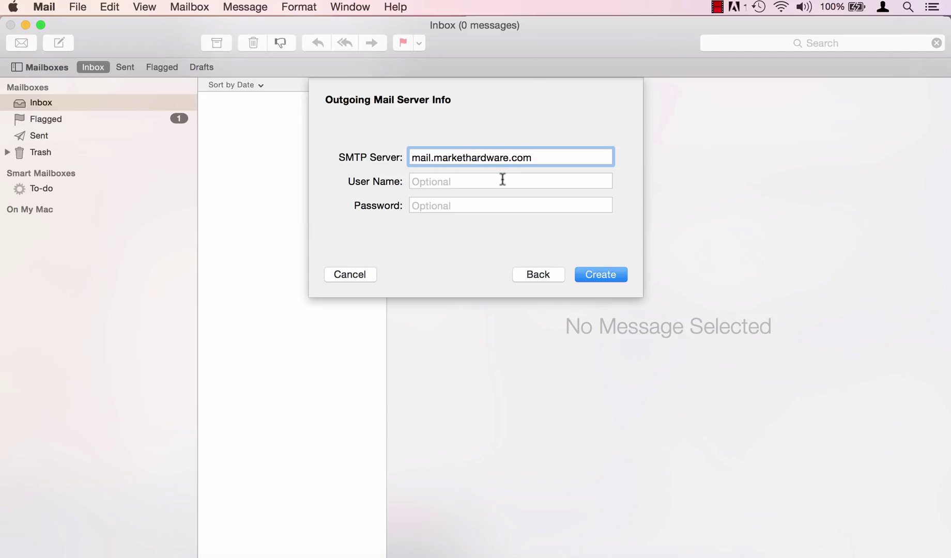
{"action": "left_click", "coordinate": [502, 179]}
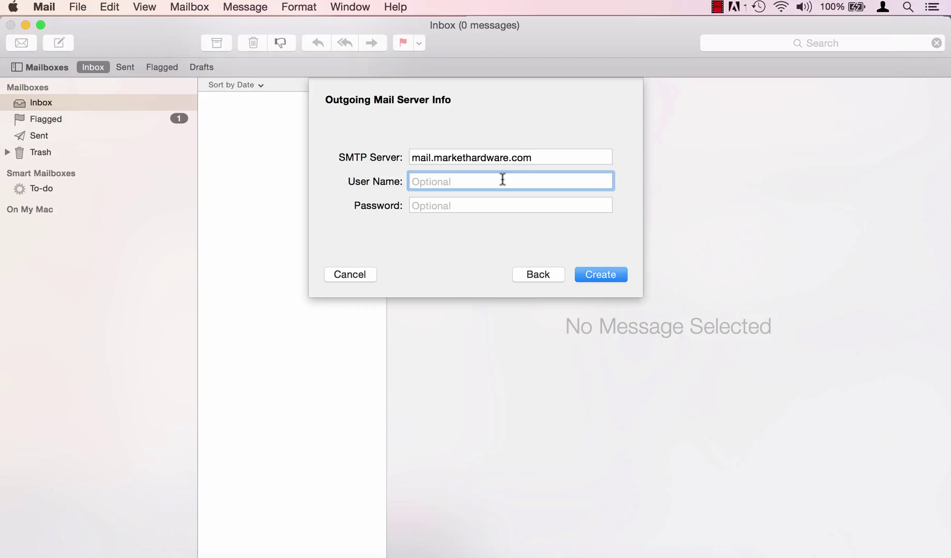
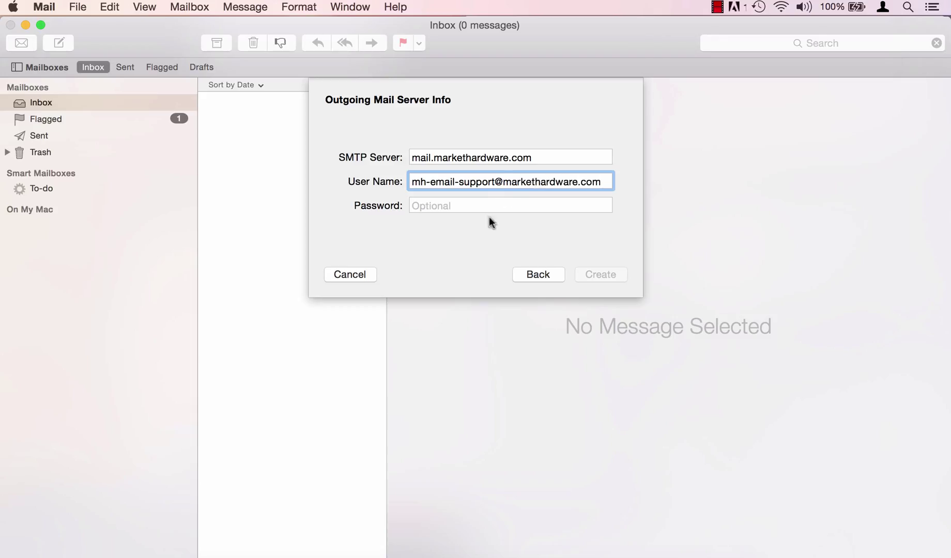
{"action": "left_click", "coordinate": [486, 205]}
{"action": "type", "text": "••••"}
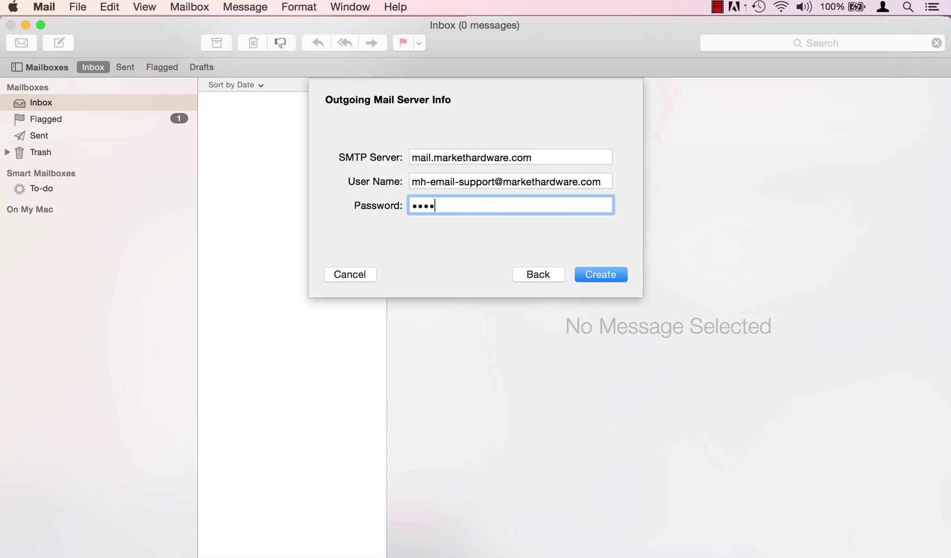
{"action": "type", "text": "•••••••"}
{"action": "left_click", "coordinate": [587, 274]}
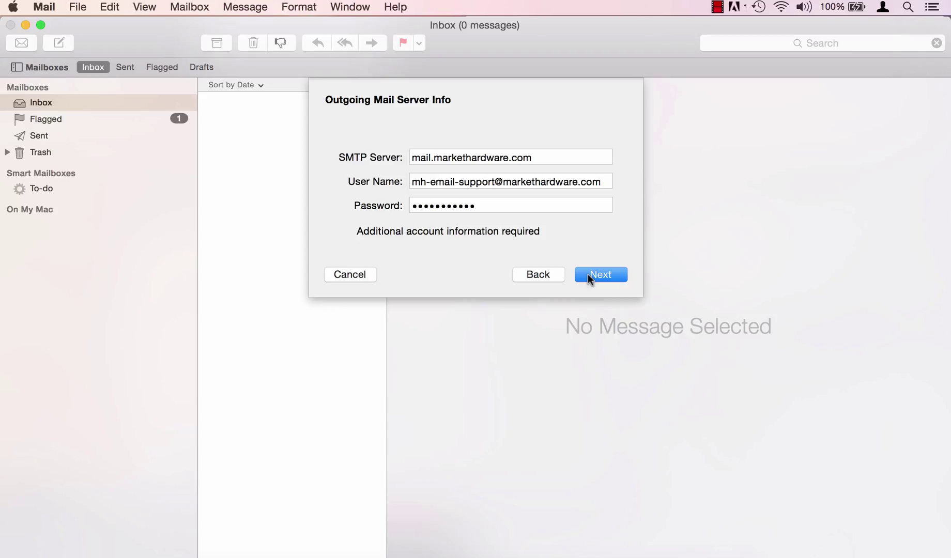
Continue to the outgoing port 587 and security settings
{"action": "left_click", "coordinate": [587, 274]}
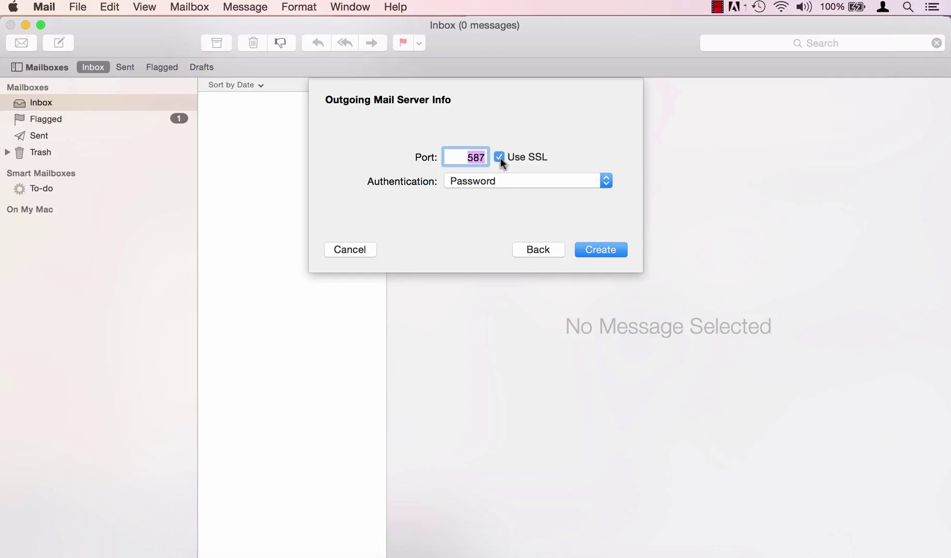
Finish creating the new POP account
{"action": "left_click", "coordinate": [596, 251]}
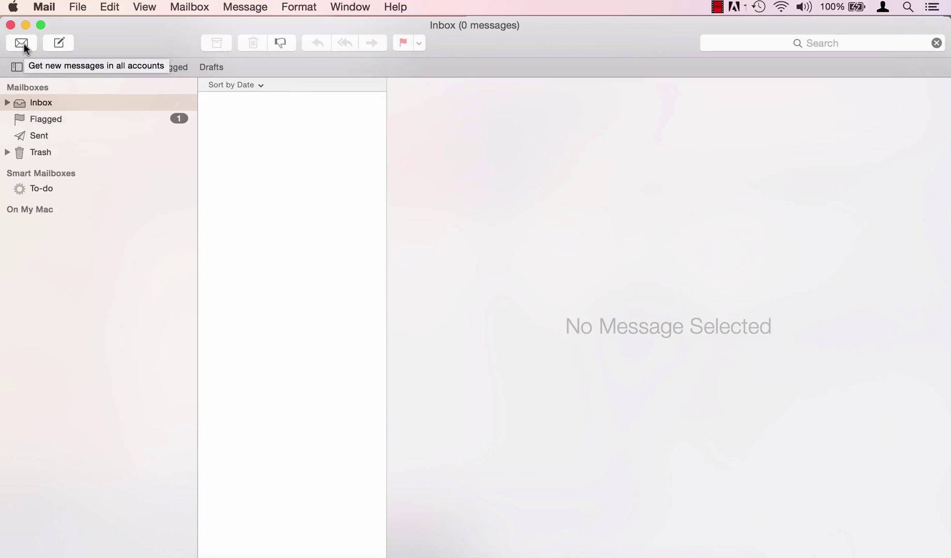